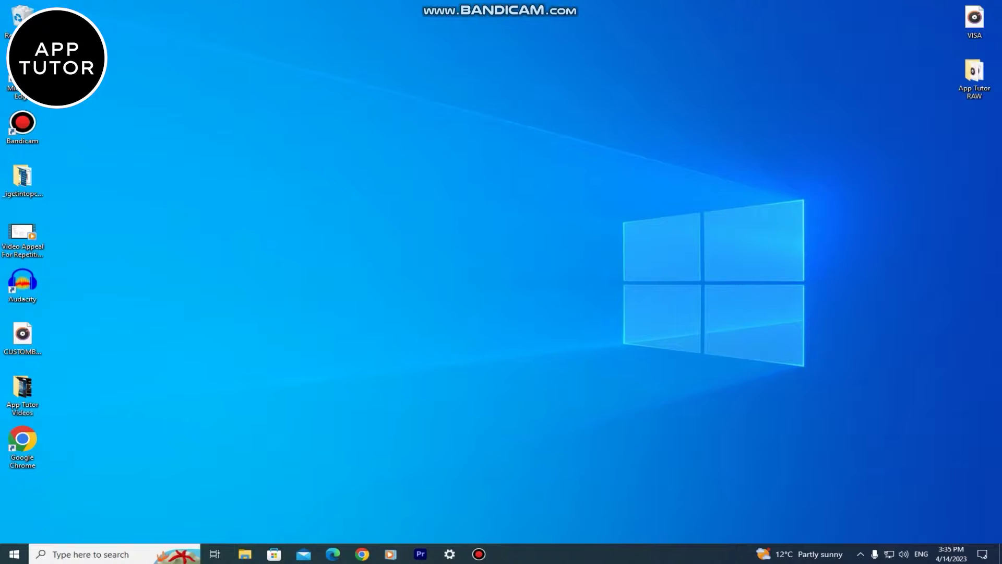
Open the desktop context menu from an empty spot on the desktop
right_click(449, 228)
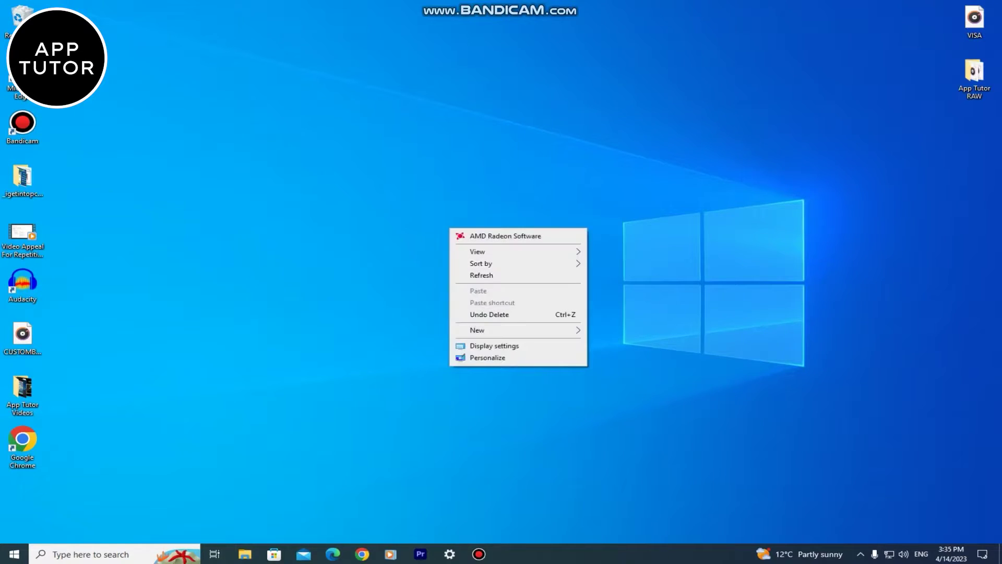
Create a 'Live Wallpapers' folder at the desktop's right edge, then open Chrome at Google
mouse_move(477, 330)
click(605, 331)
text(Live Wallpape)
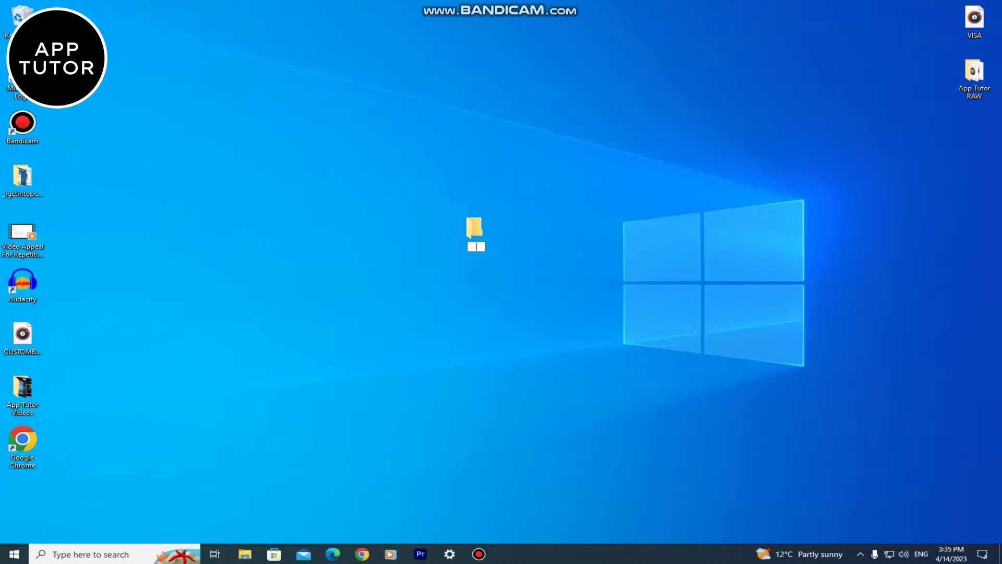
text(rs)
key(Return)
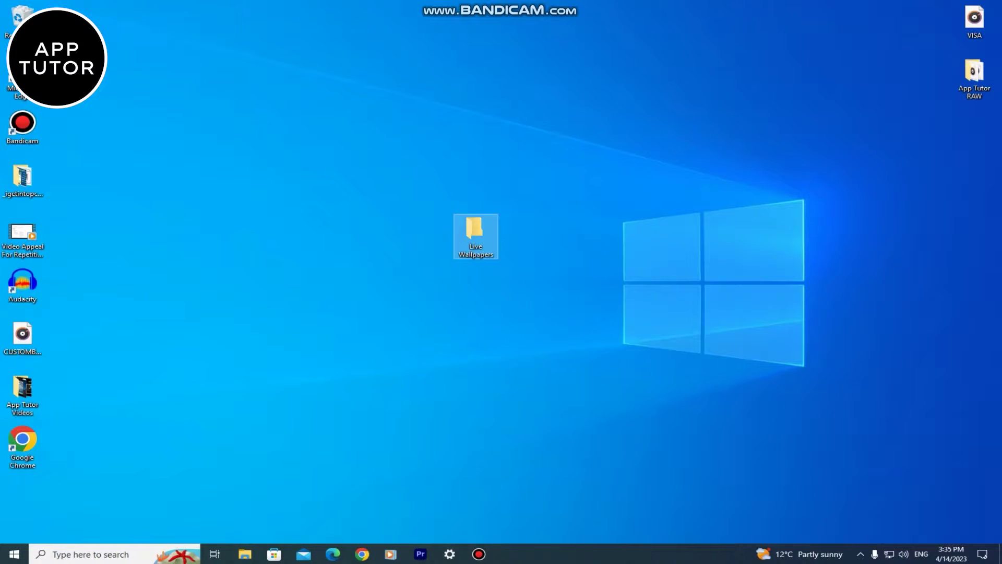
drag(474, 229, 929, 230)
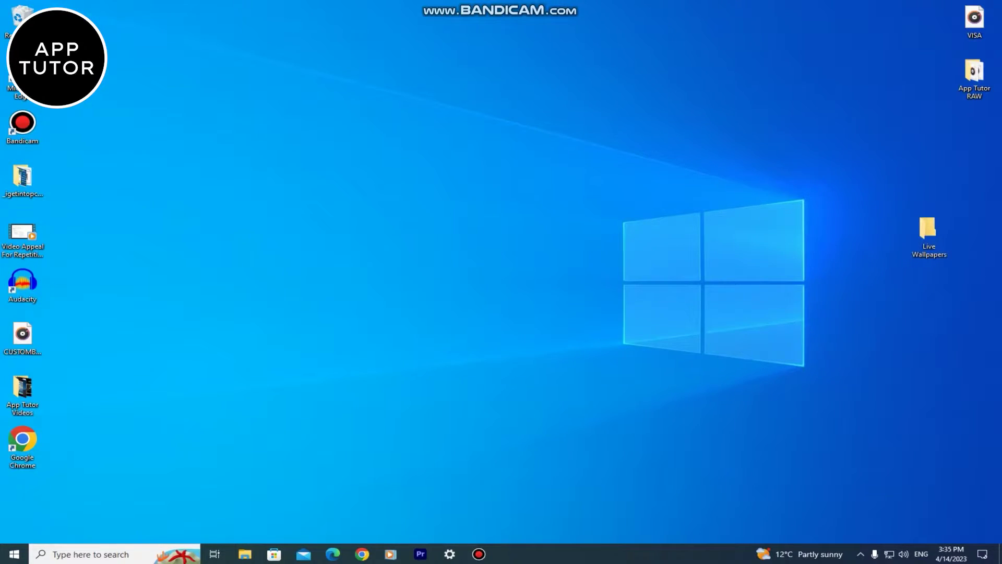
click(362, 554)
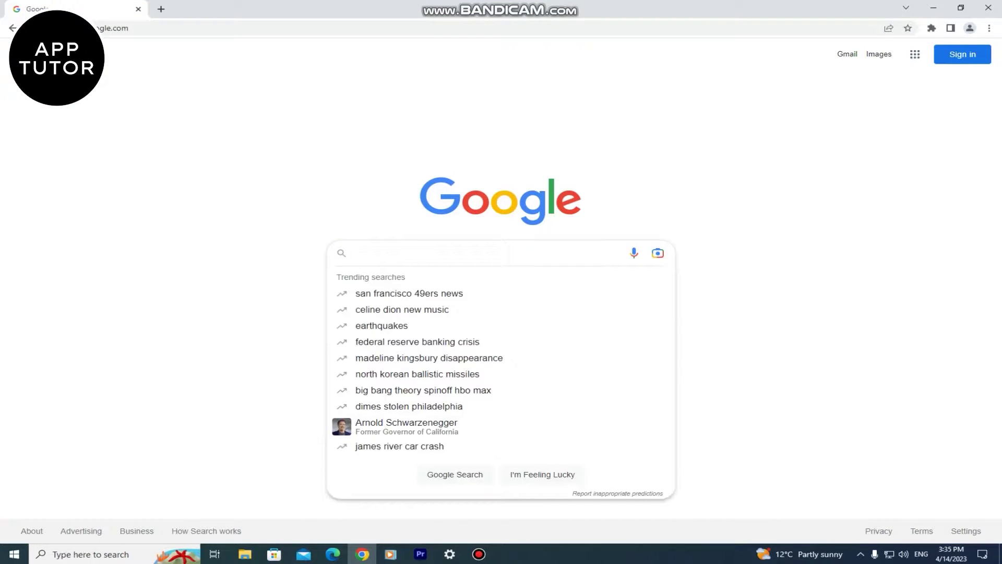
Search Google for 'desktop live wallpaper' and open the Desktop Live Wallpapers Microsoft Store listing
text(desktop live wall)
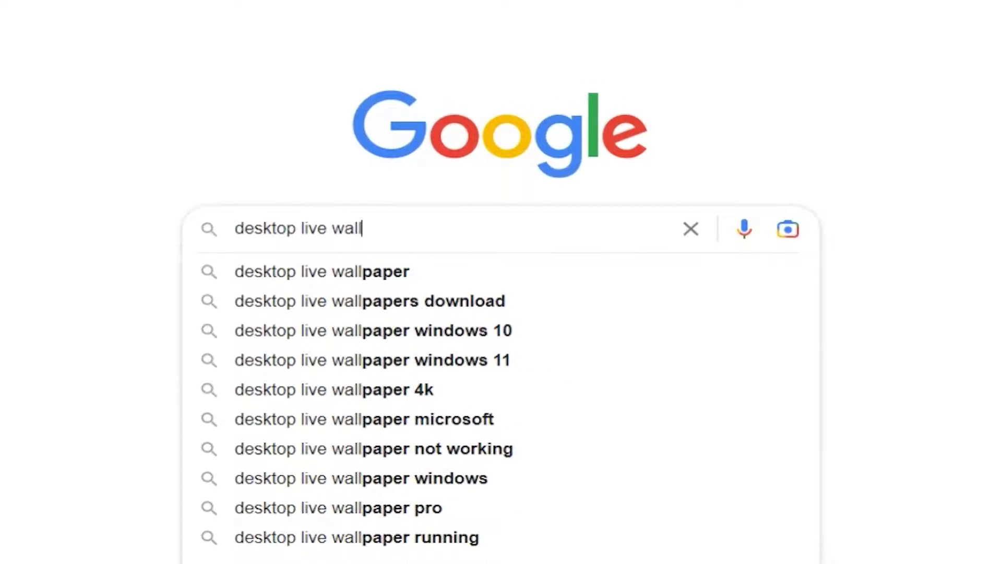
text(paper)
key(Return)
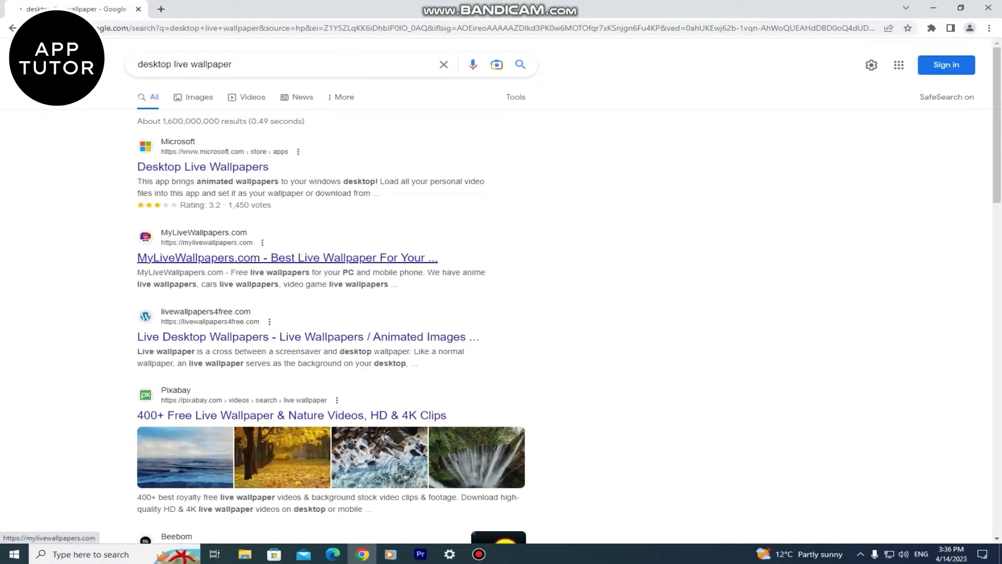
click(287, 258)
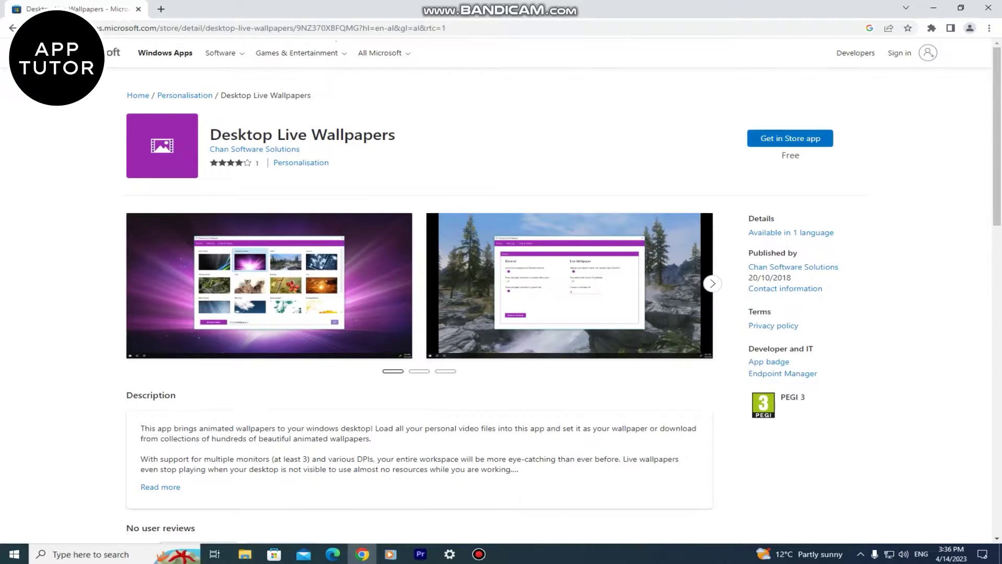
click(790, 138)
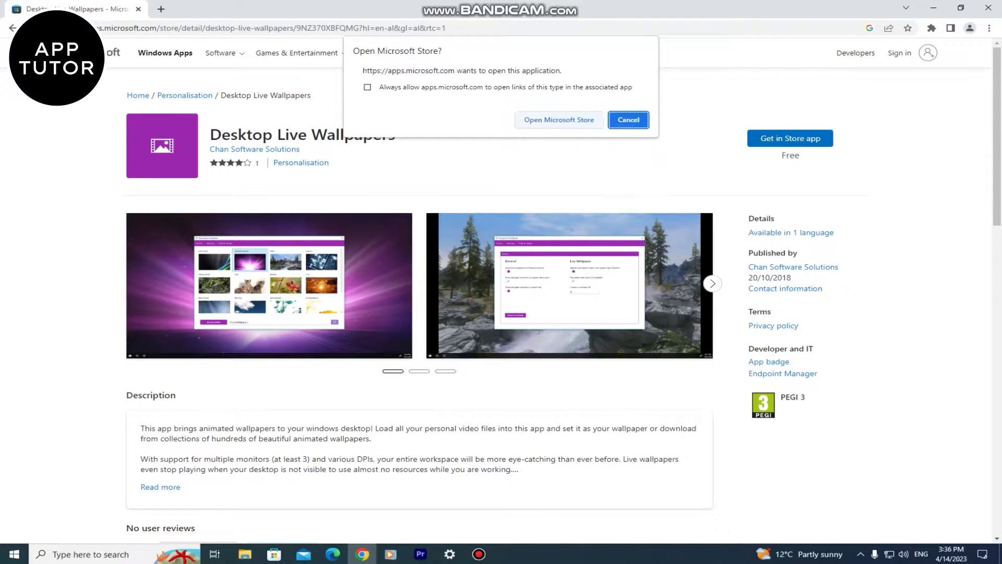
Let the page open Microsoft Store to install and launch Desktop Live Wallpapers
click(559, 120)
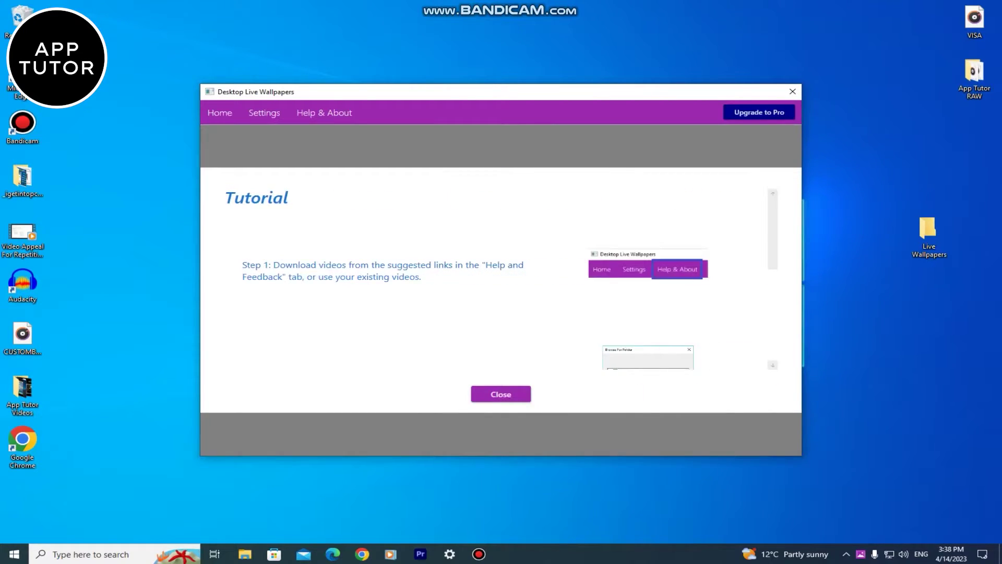
Close the Desktop Live Wallpapers tutorial overlay
click(501, 394)
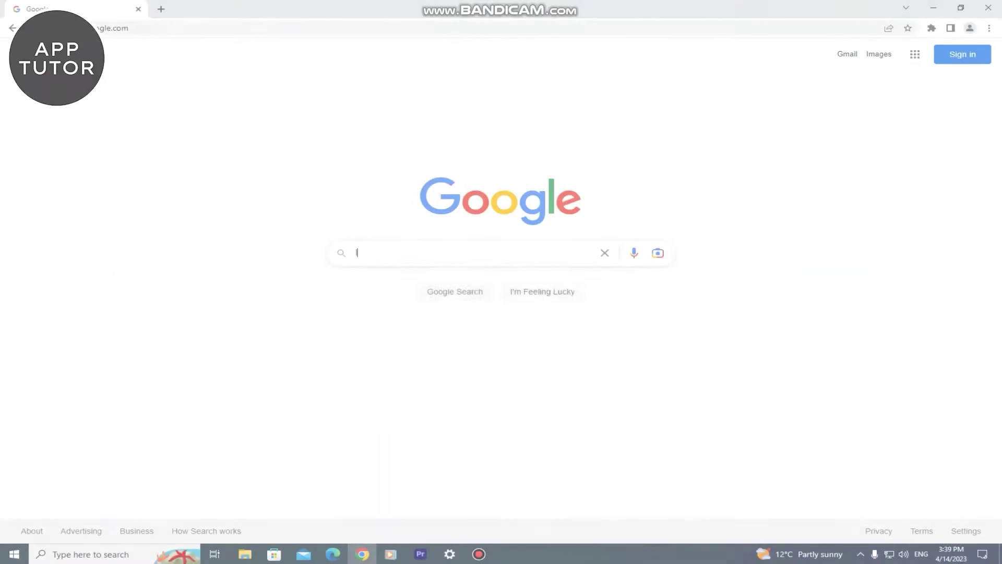
Search Google for 'live wallpaper windows 10' and open the MyLiveWallpapers.com result
text(ive wallpaper )
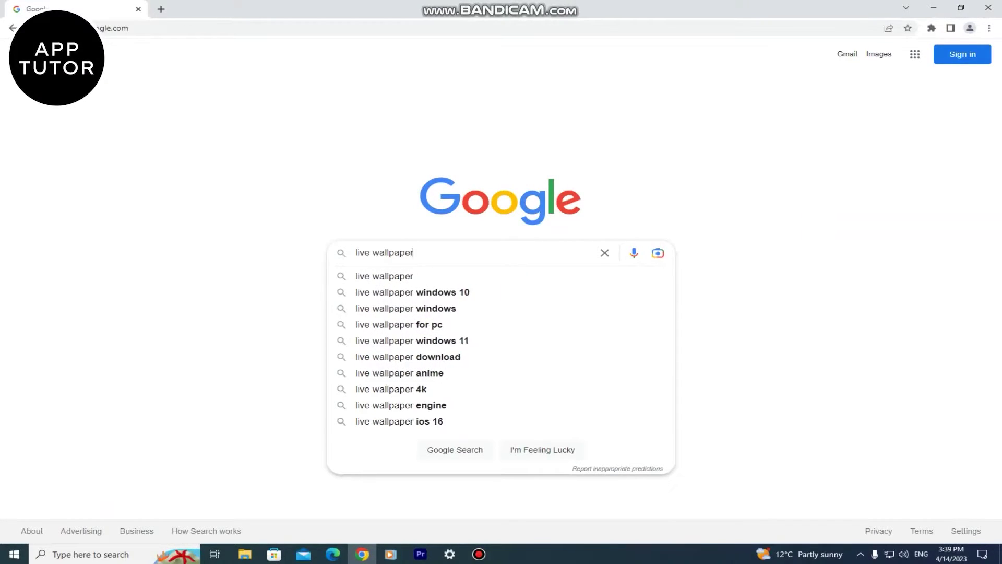
text(windows 10)
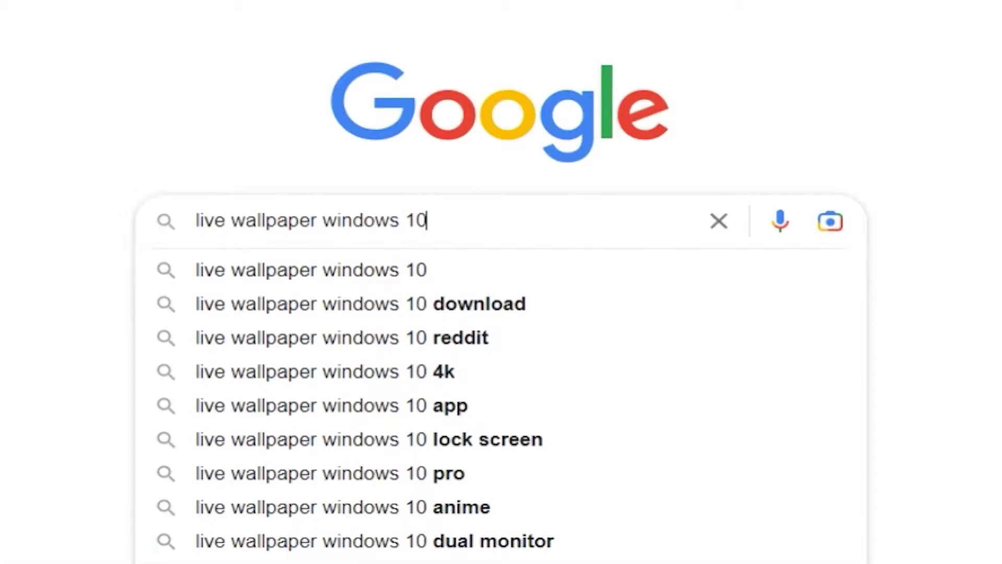
key(Return)
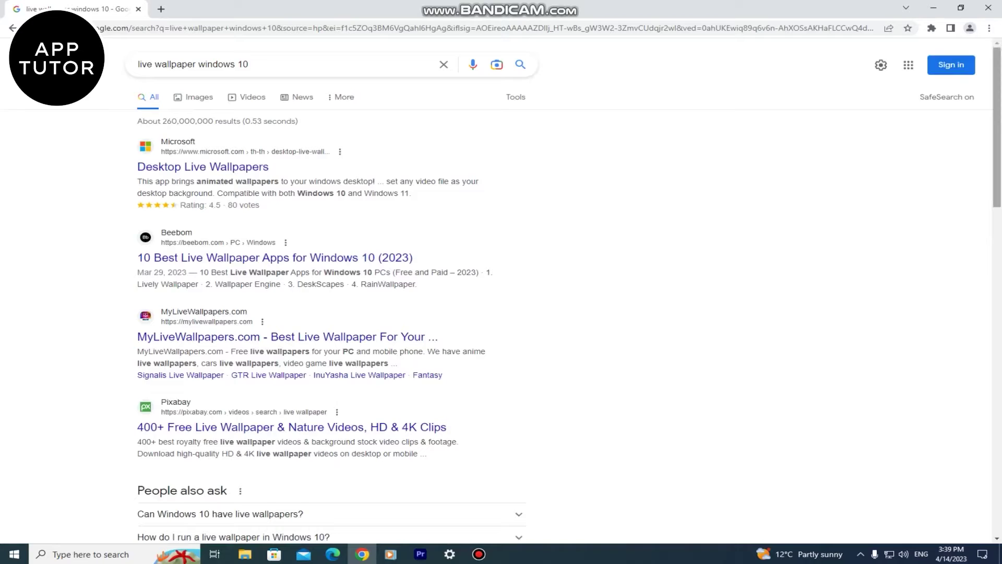
scroll(501, 306, down, 10)
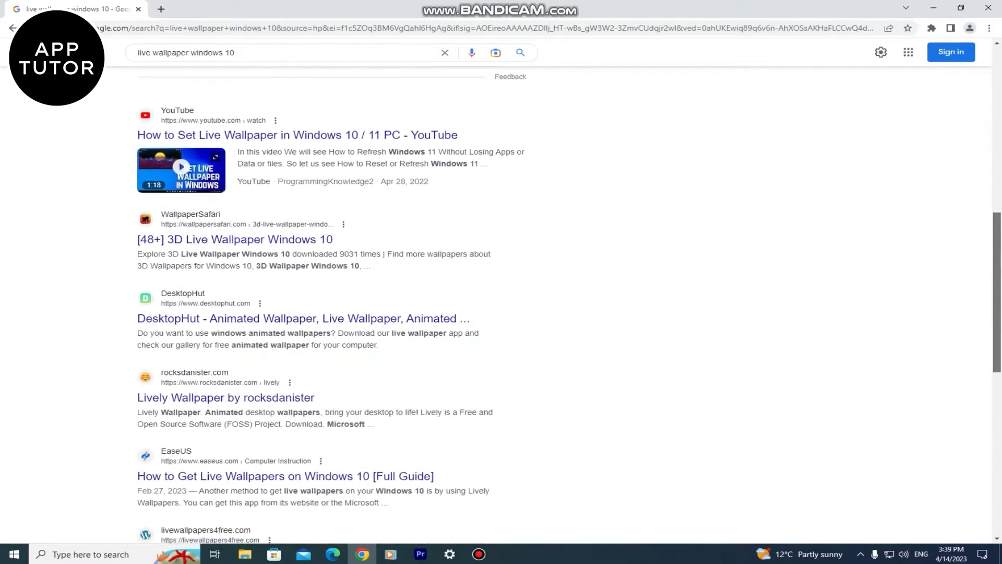
scroll(501, 305, down, 5)
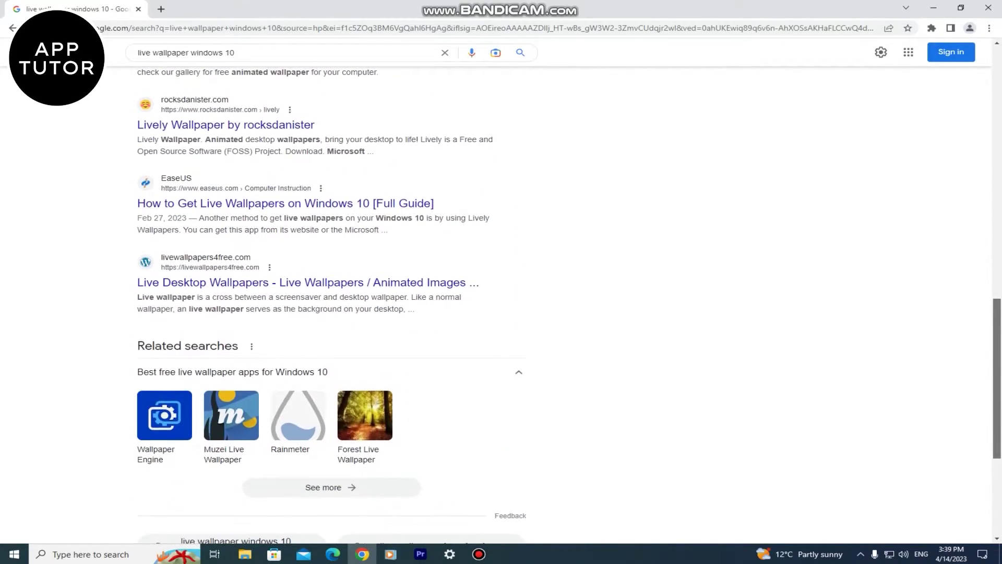
scroll(501, 305, up, 15)
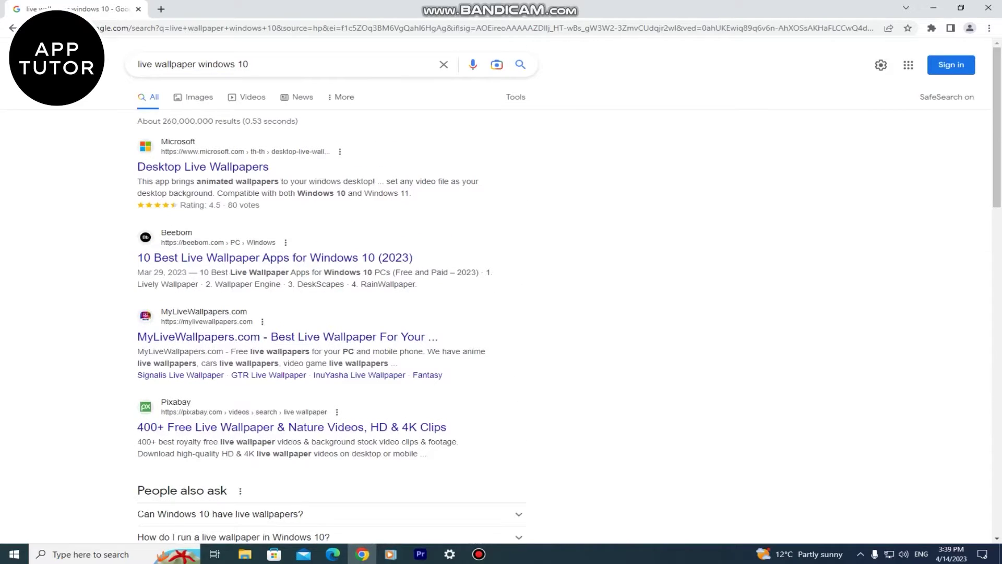
click(287, 336)
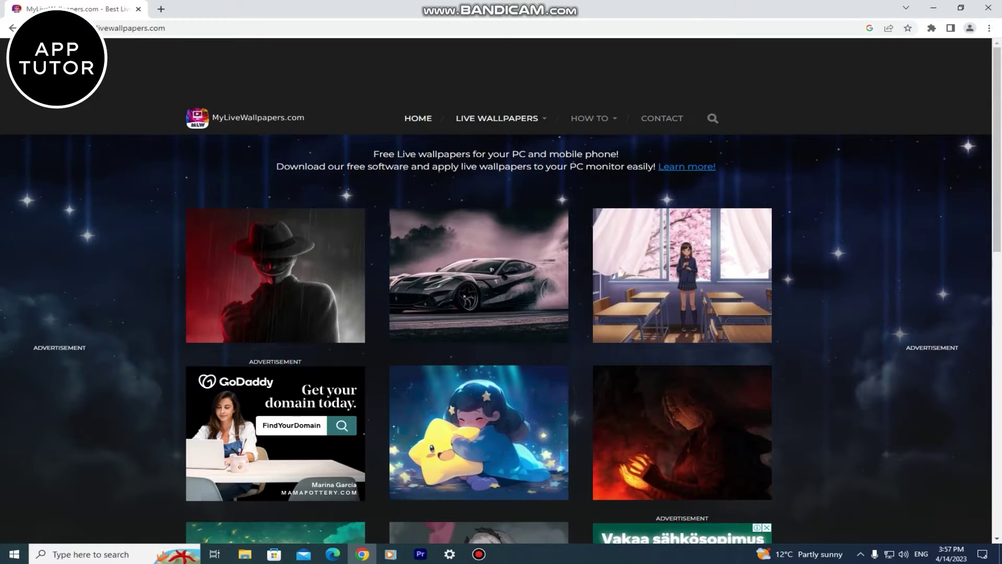
Browse to the Nature category and open the Beach Sunset wallpaper page
click(496, 121)
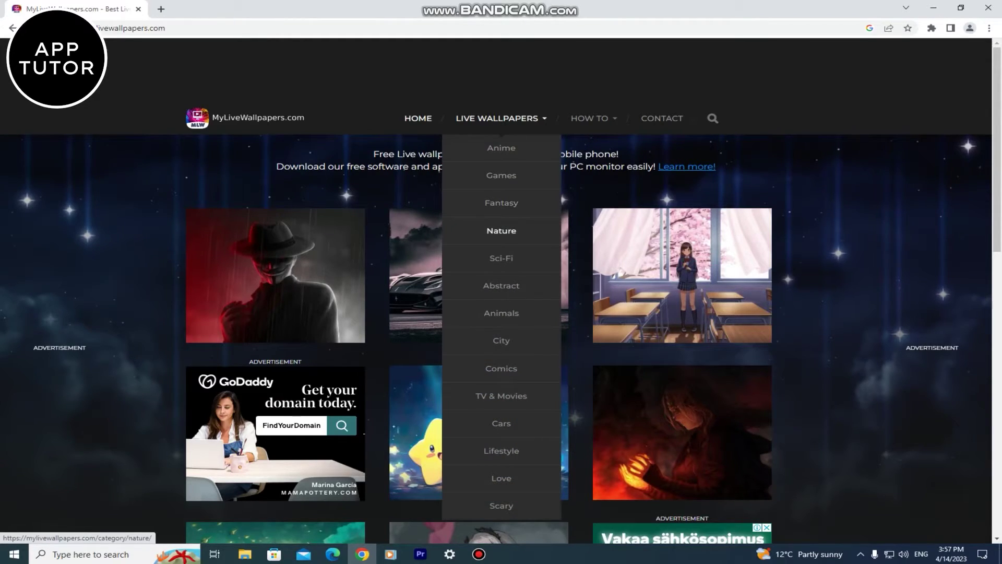
click(501, 230)
scroll(501, 293, down, 5)
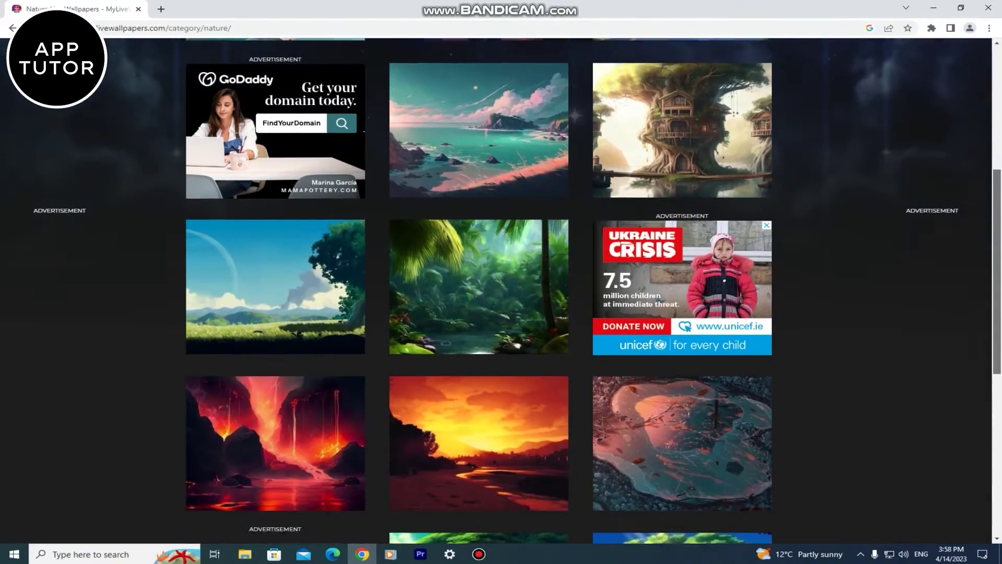
scroll(501, 292, down, 4)
click(479, 443)
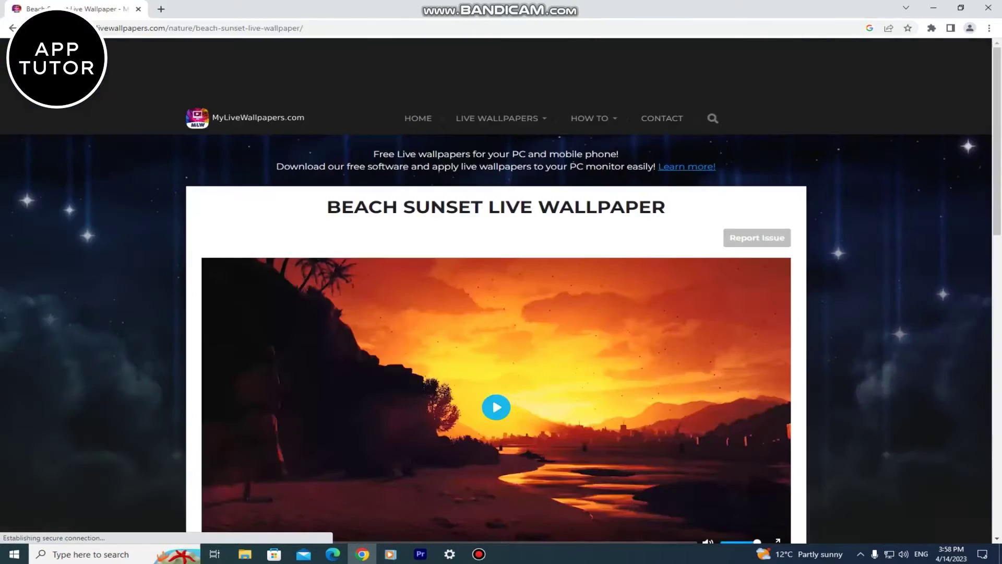
Preview the Beach Sunset video full screen, then download the 1920 x 1080 desktop version
scroll(233, 487, down, 2)
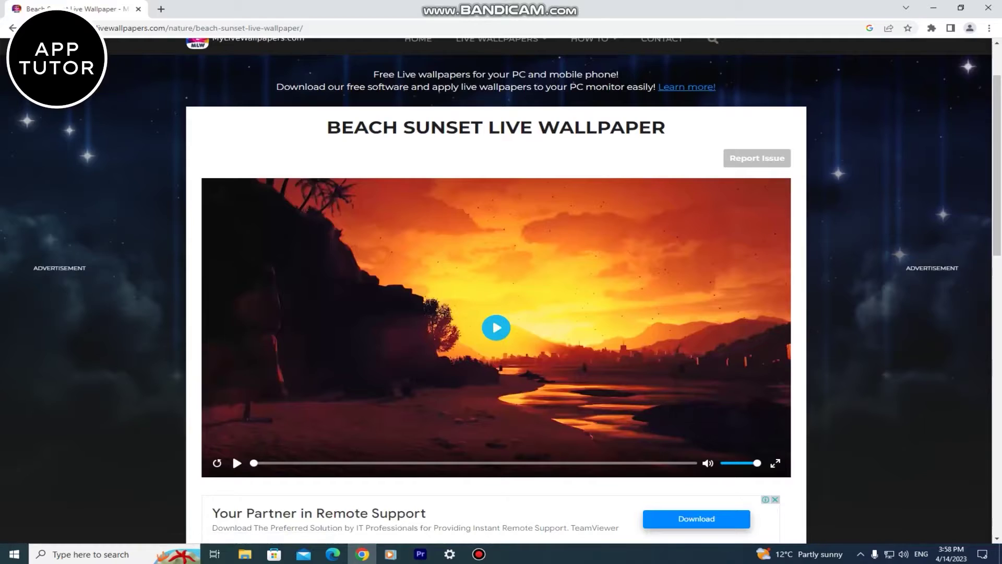
double_click(233, 454)
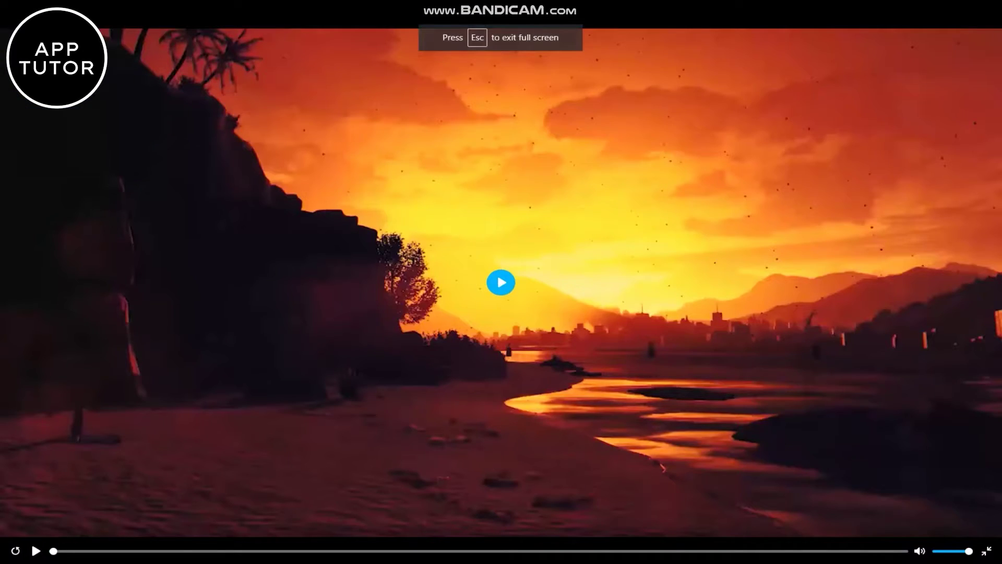
click(36, 551)
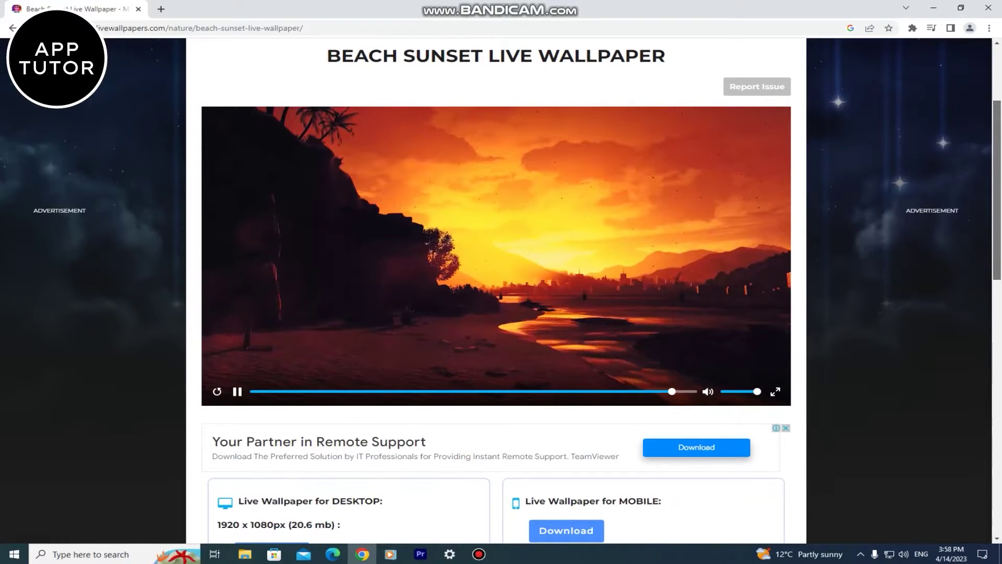
scroll(496, 292, down, 4)
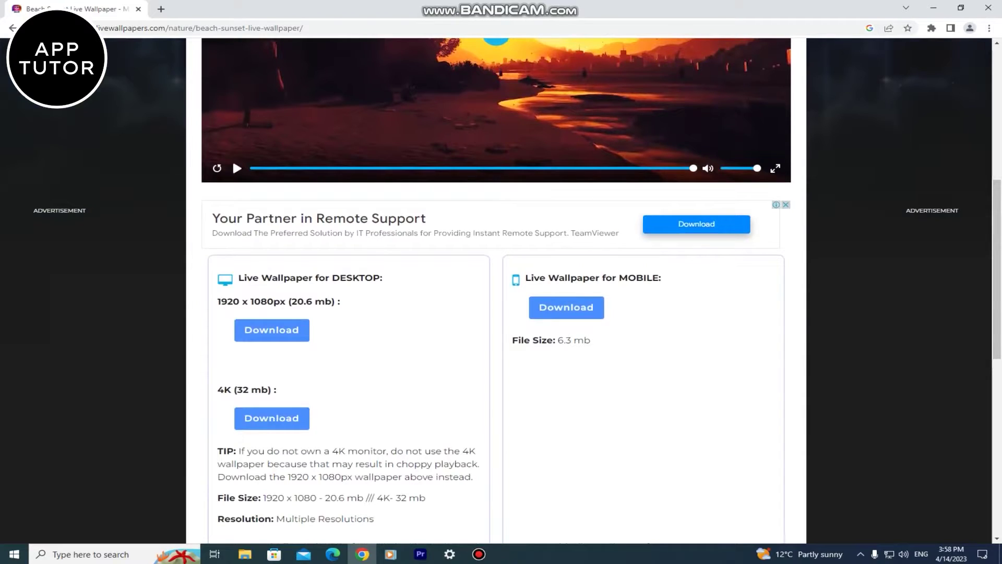
click(280, 335)
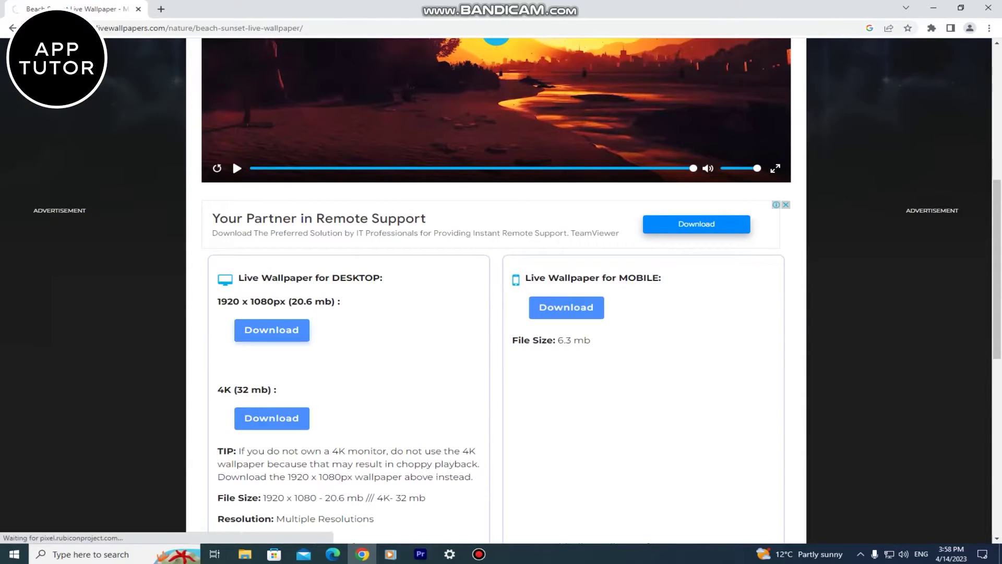
Show the downloaded Beach-Sunset video in Live Wallpapers as extra large icons, then return to Chrome
click(921, 51)
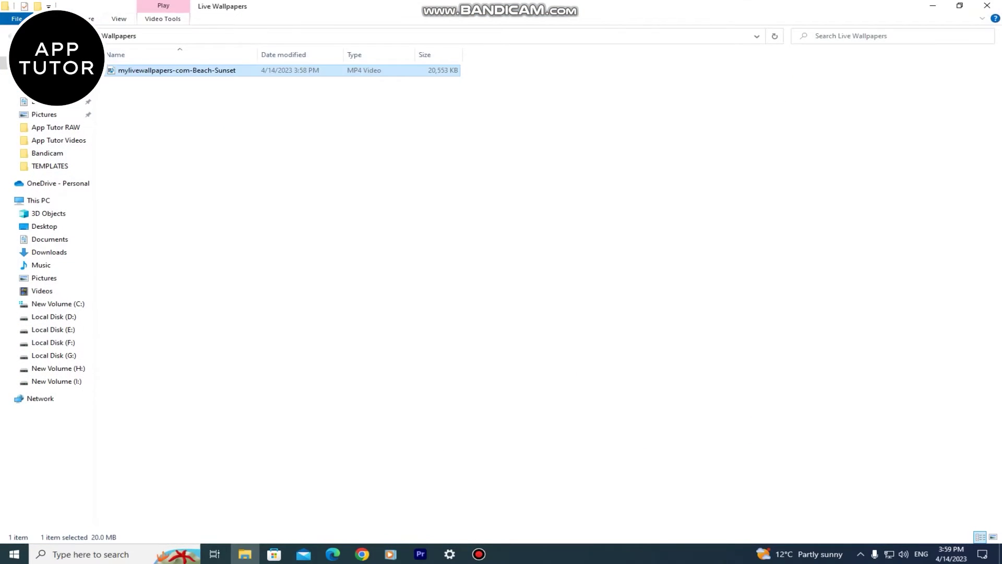
click(119, 19)
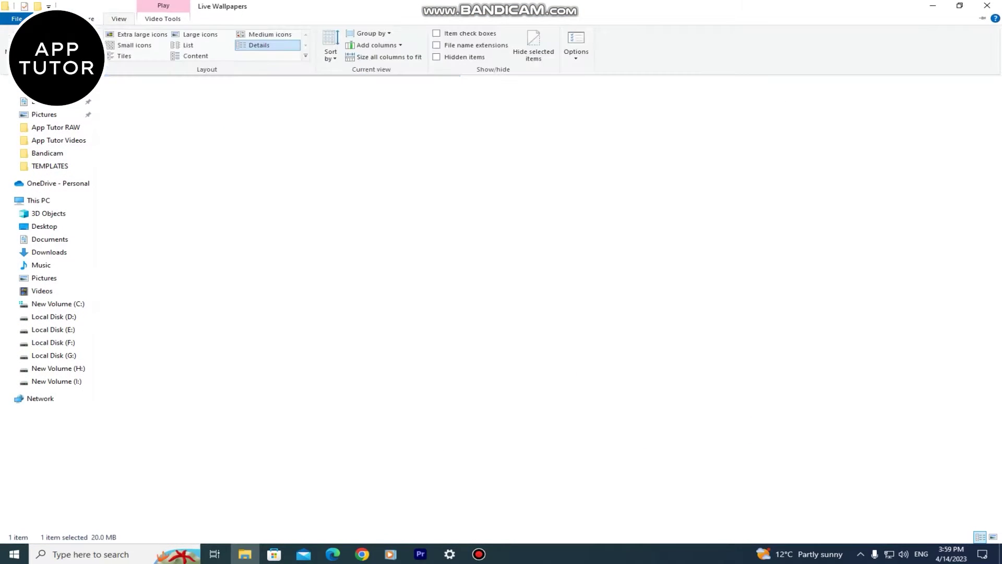
click(200, 34)
click(136, 33)
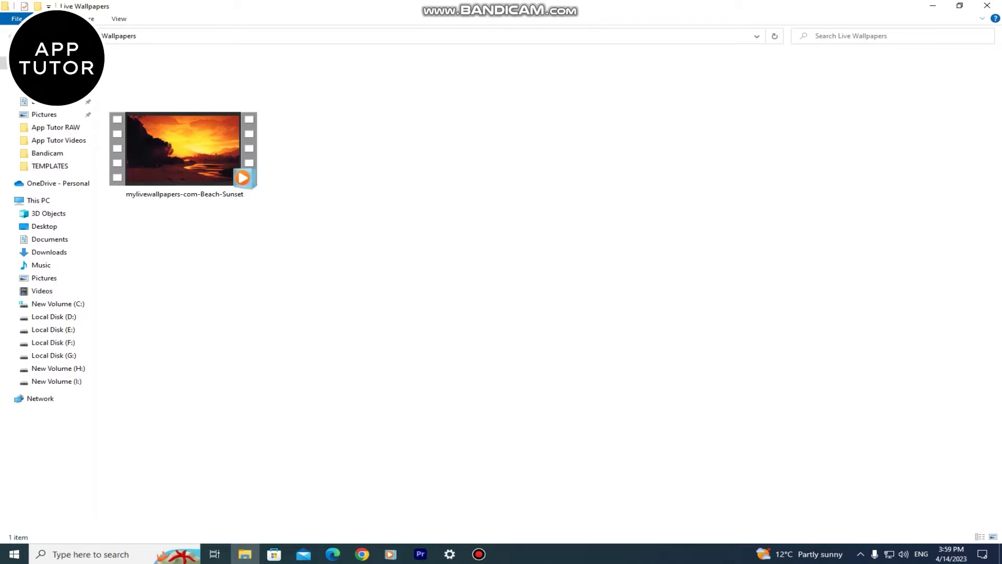
click(362, 554)
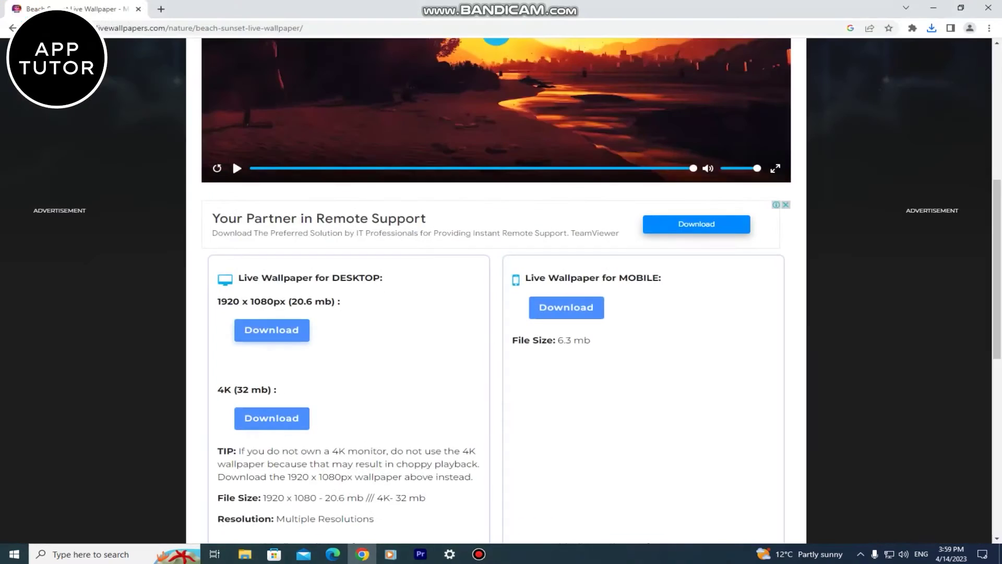
In a new tab, search for cloudconvert and open the CloudConvert website
click(160, 9)
click(138, 8)
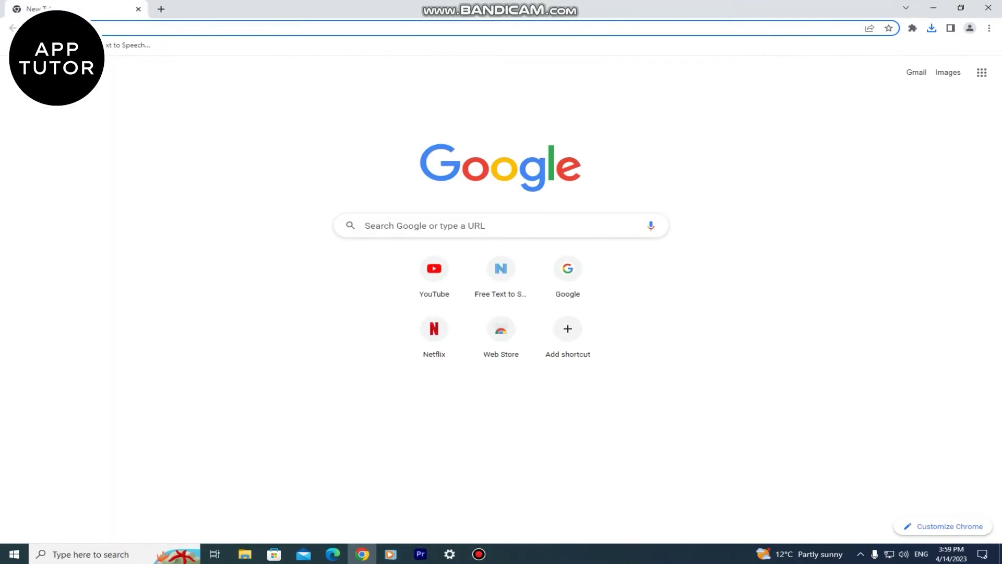
text(cloudco)
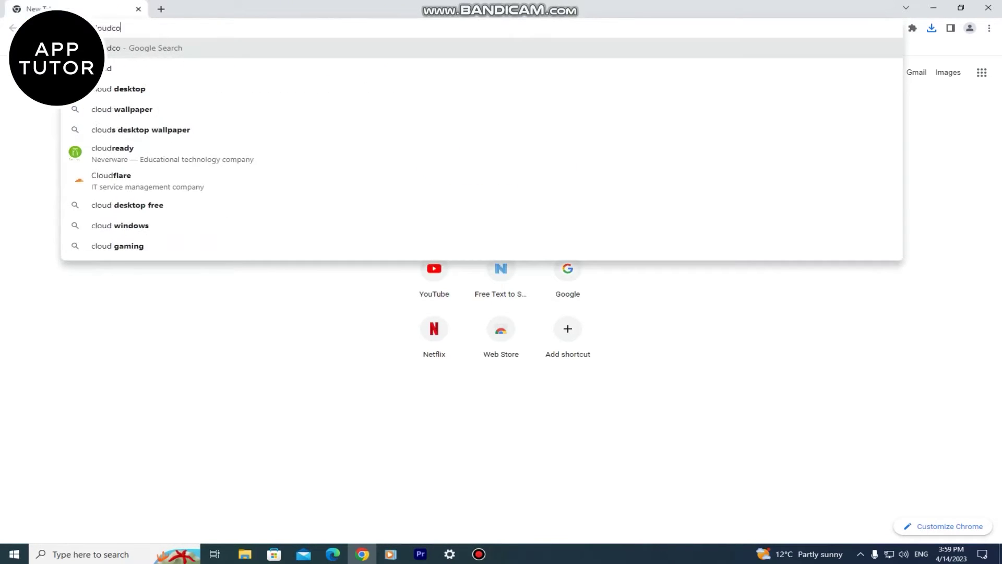
text(nvert)
key(Return)
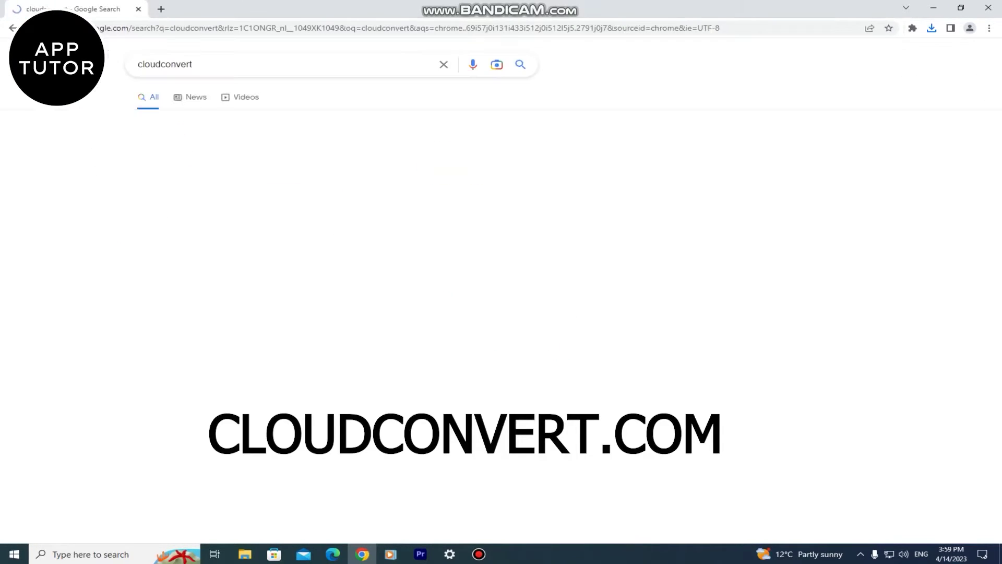
click(173, 166)
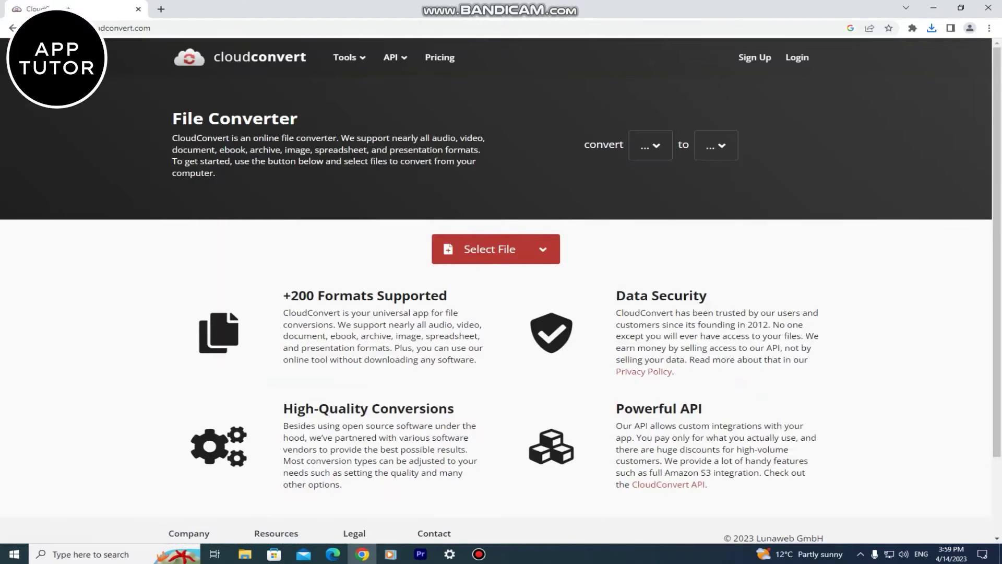
Convert the Beach-Sunset MP4 from the Desktop to WMV and download the result
click(490, 249)
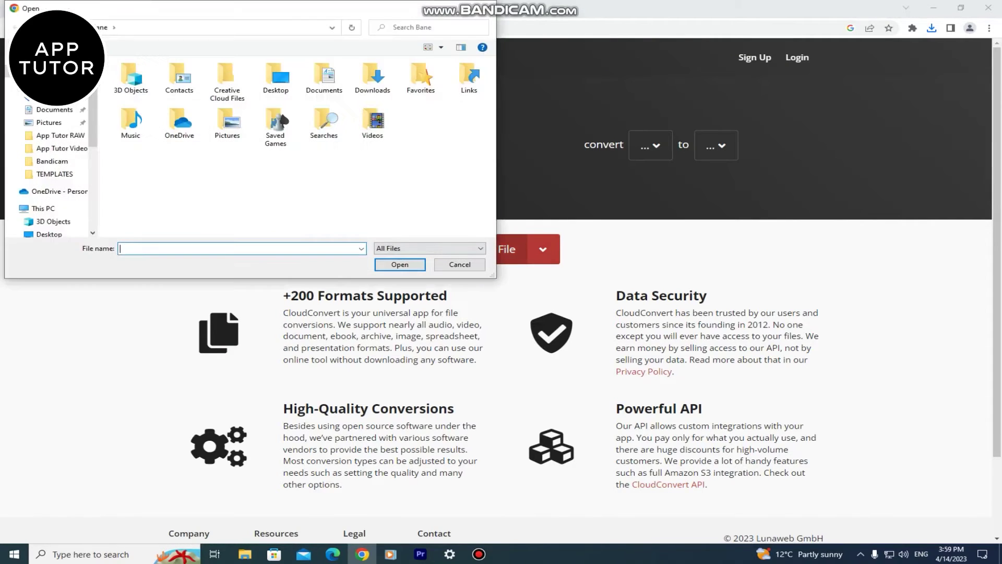
click(47, 83)
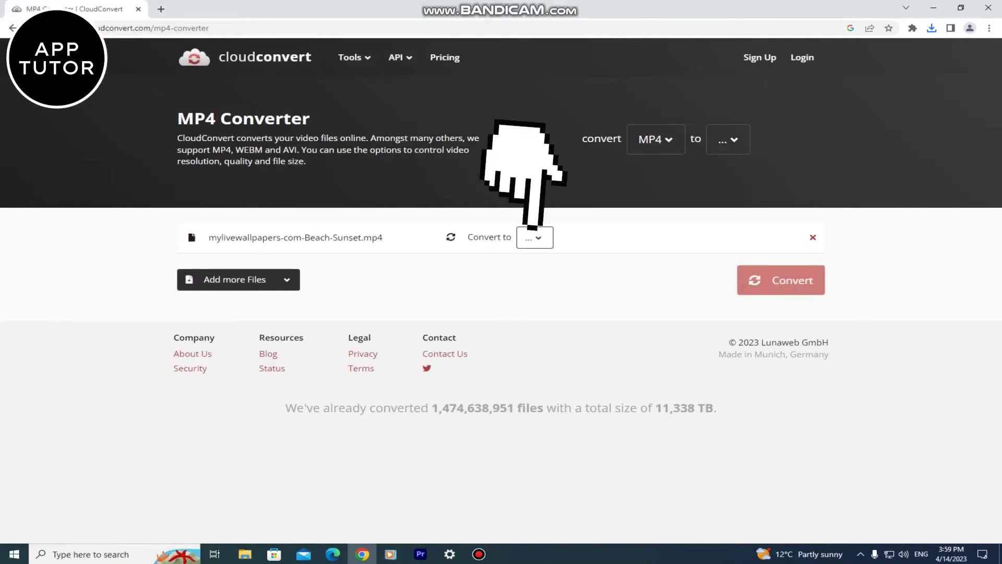
click(535, 238)
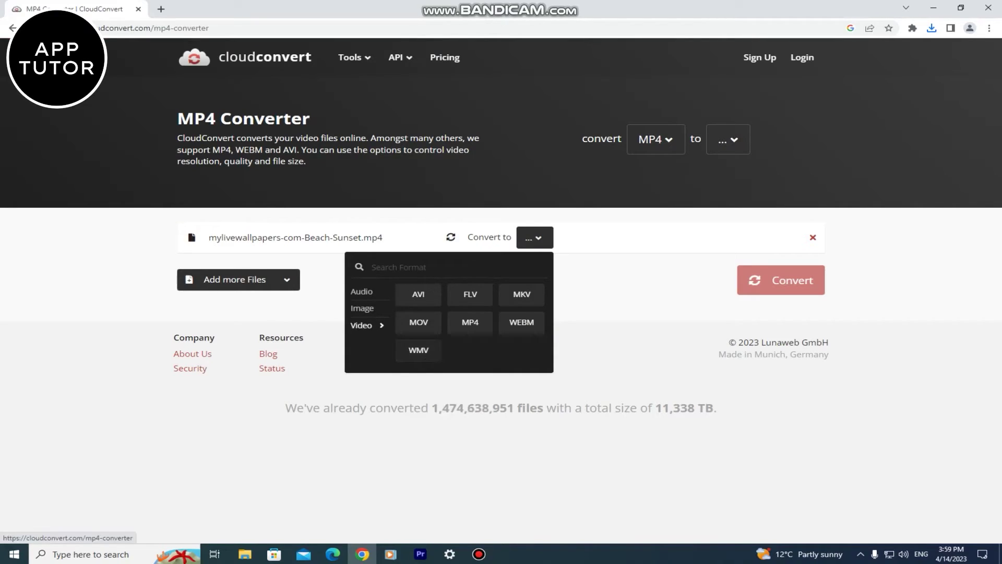
click(418, 350)
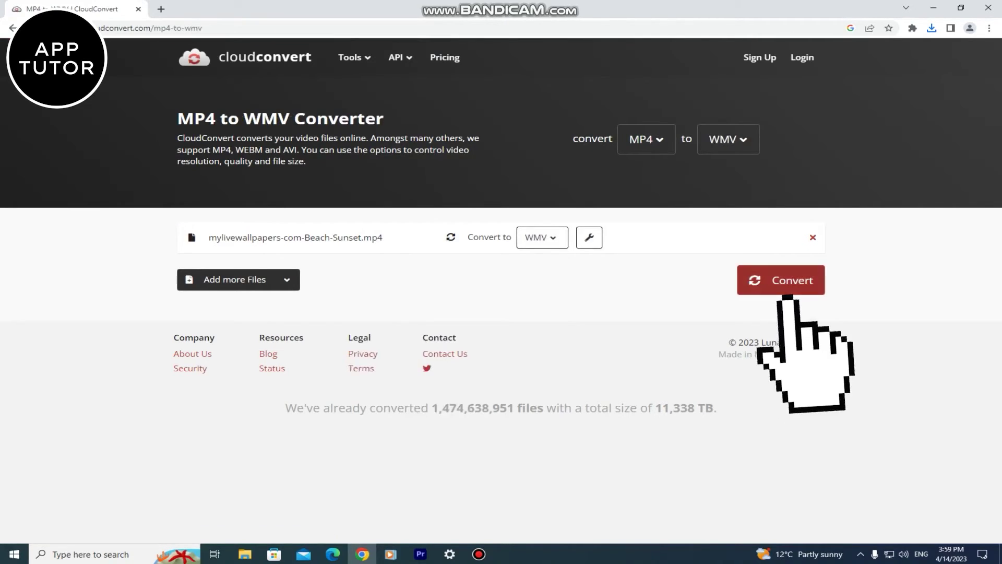
click(781, 280)
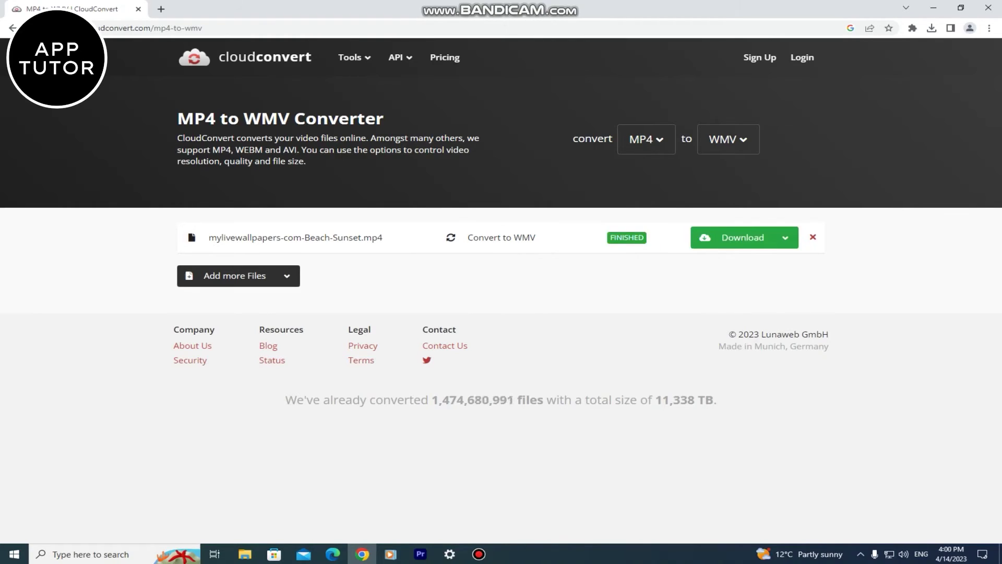
click(743, 238)
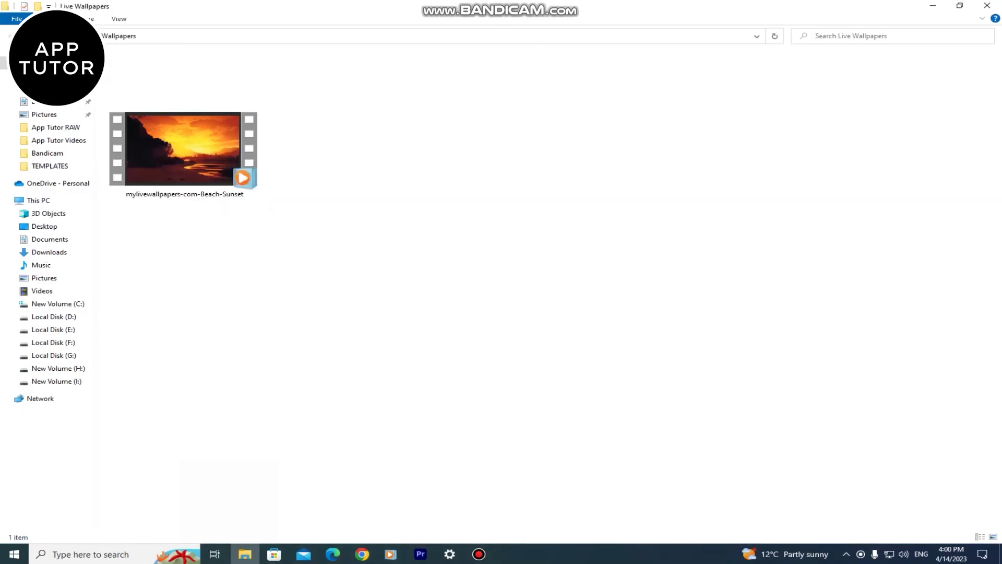
Paste the converted WMV file into the Live Wallpapers folder beside the MP4
right_click(355, 192)
click(373, 281)
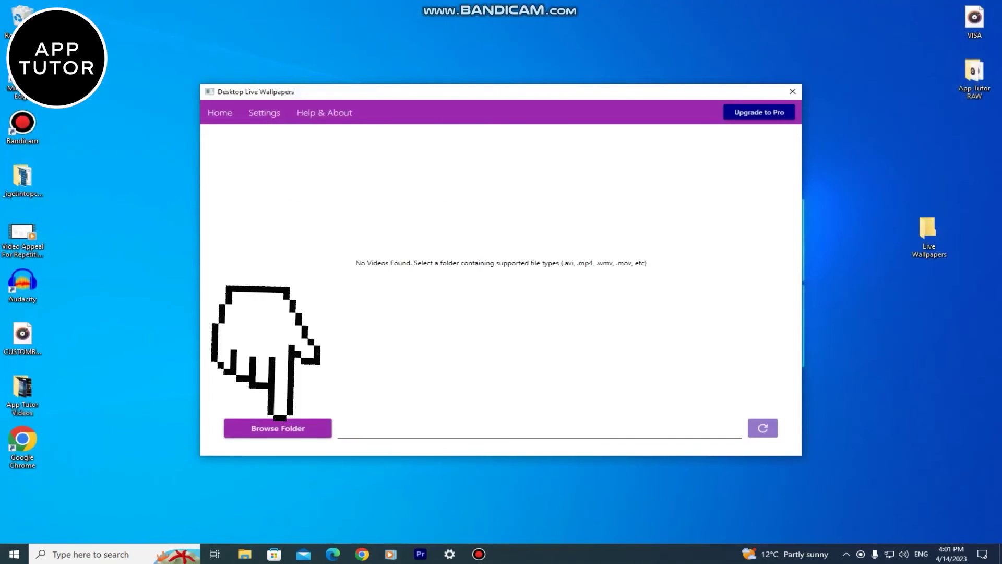
Browse to the Live Wallpapers folder, dismiss the WMV note, and apply the first Beach-Sunset video
click(278, 428)
scroll(496, 290, down, 1)
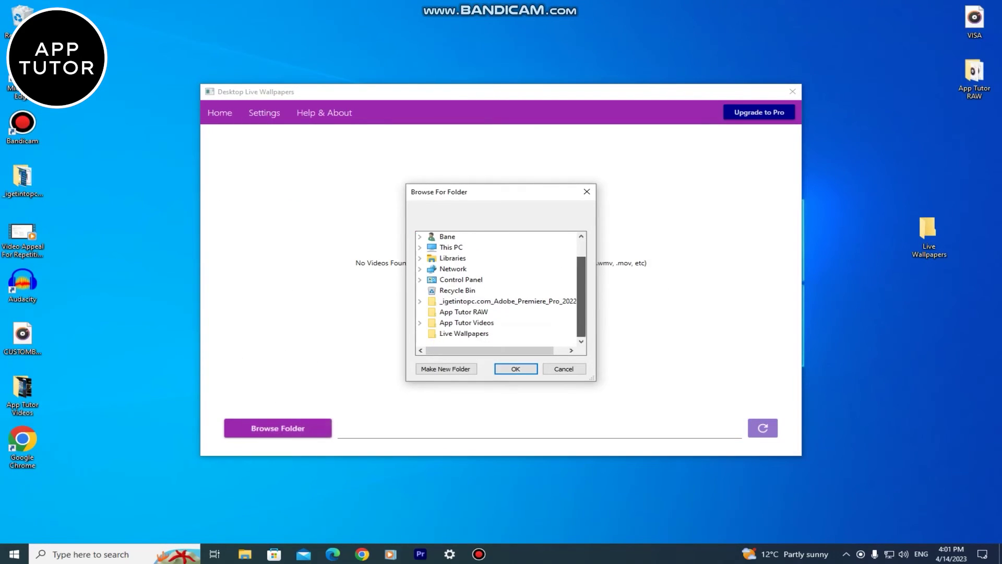
click(467, 333)
key(Return)
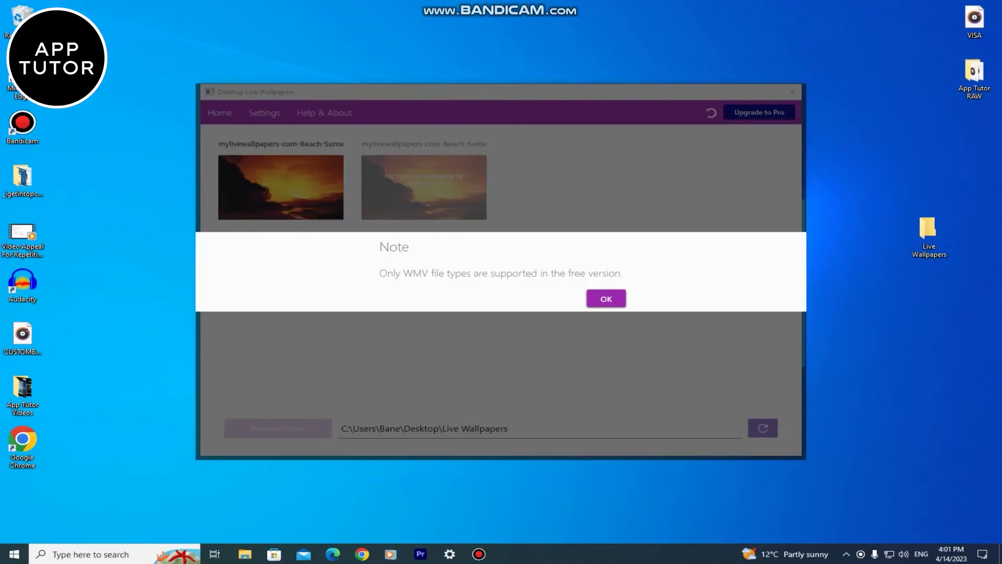
key(Return)
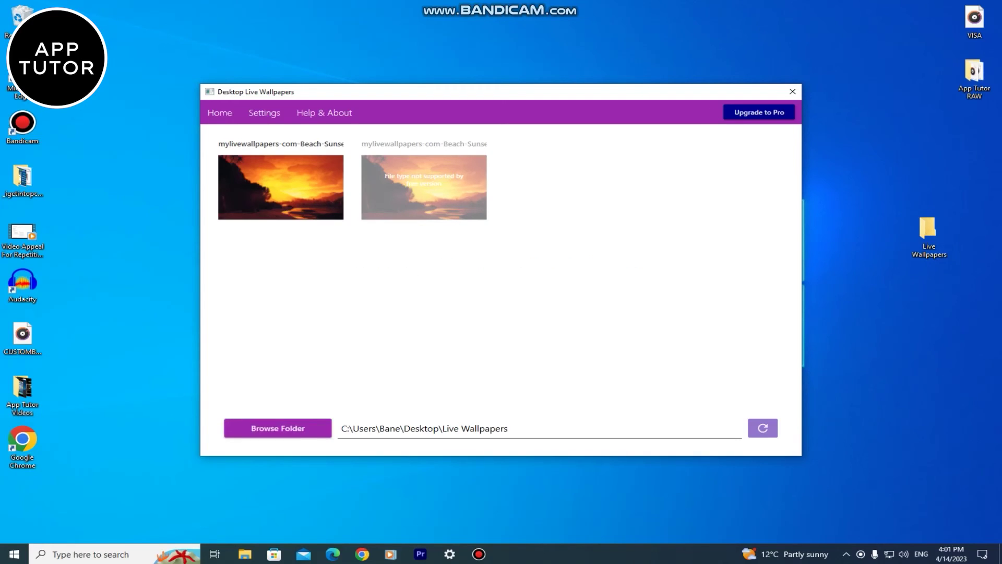
click(281, 186)
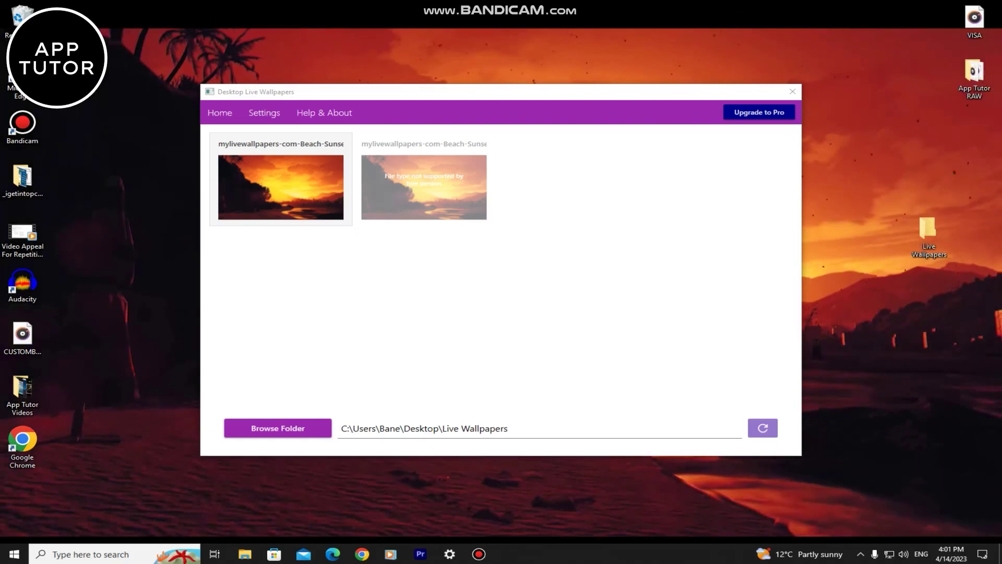
Close Desktop Live Wallpapers with Alt+F4, leaving the animated beach-sunset wallpaper showing
key(alt+F4)
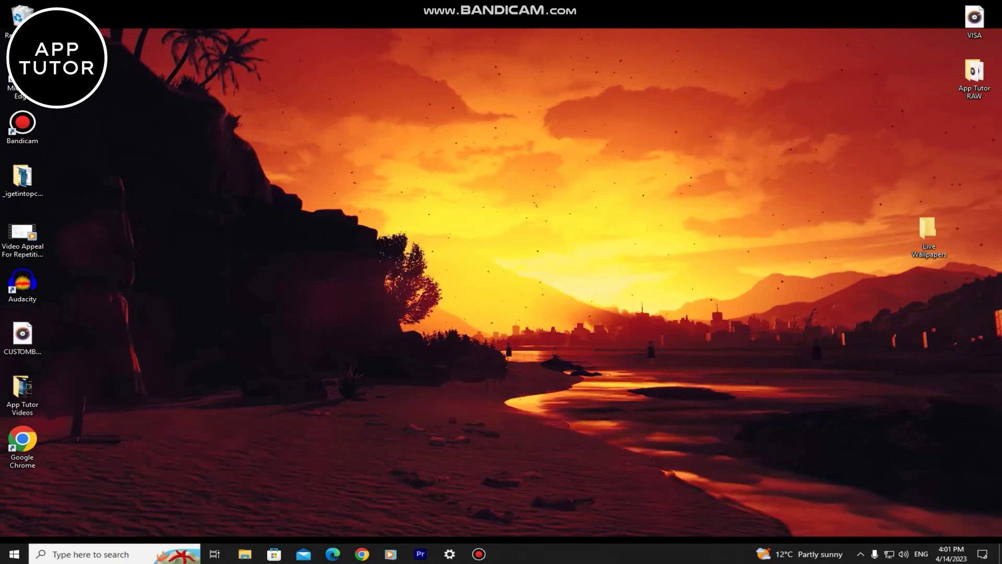